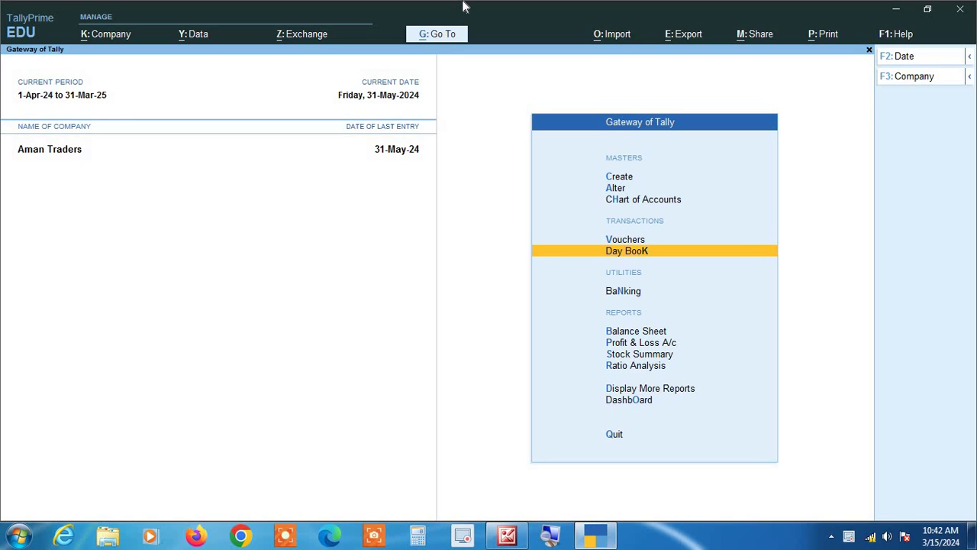
Review the Day Book of Aman Traders for the period 1-Apr-24 to 31-May-24
{"action": "key", "text": "Return"}
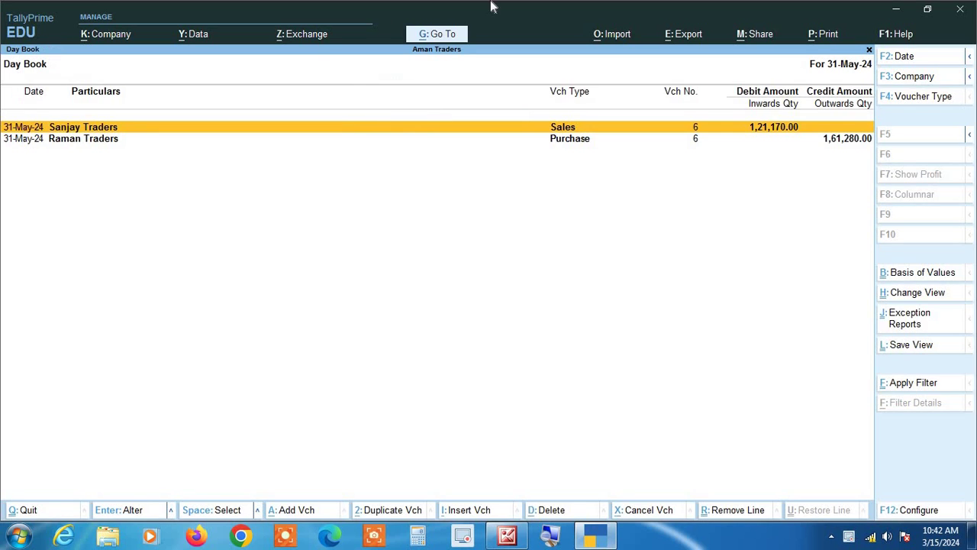
{"action": "key", "text": "alt+F2"}
{"action": "key", "text": "Return"}
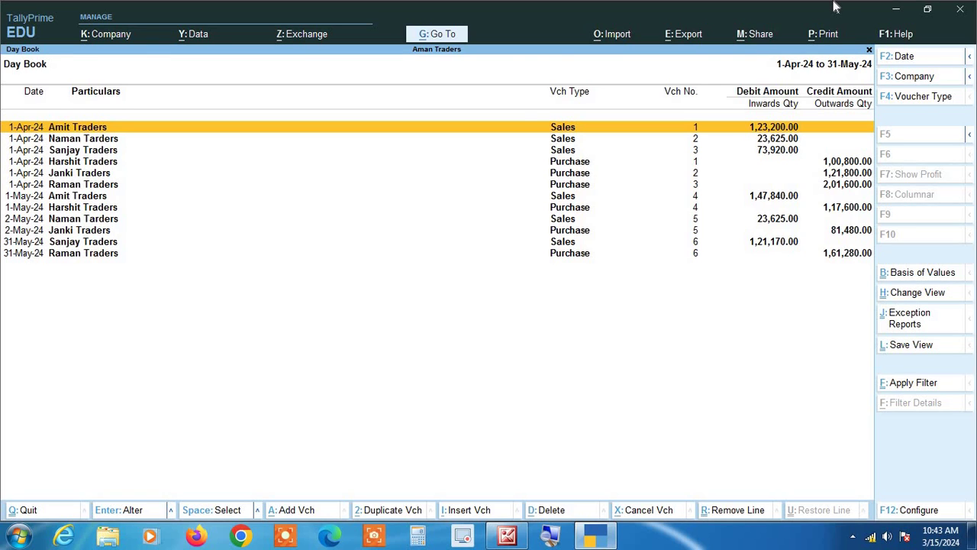
{"action": "key", "text": "Escape"}
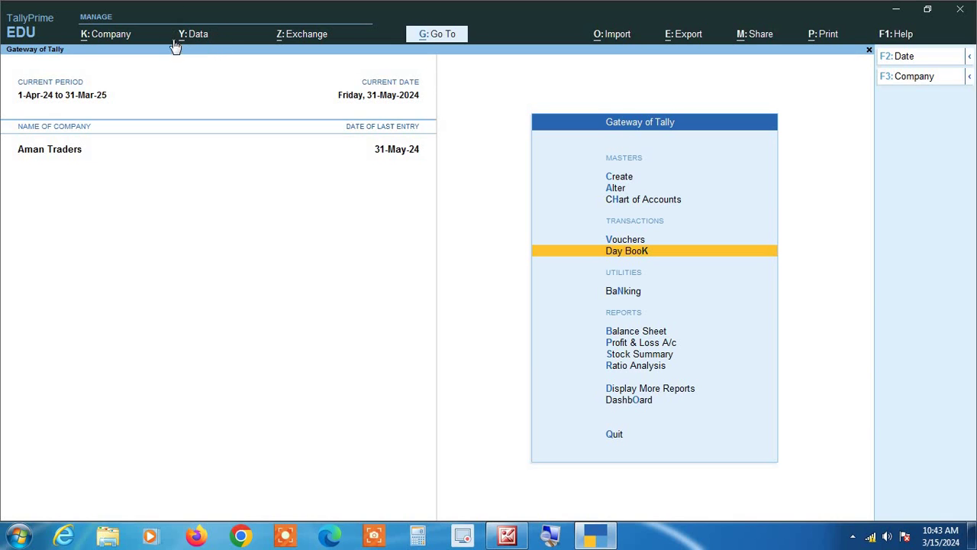
Run the pre-split data verification for the company Aman Traders and close the resulting error list
{"action": "left_click", "coordinate": [200, 36]}
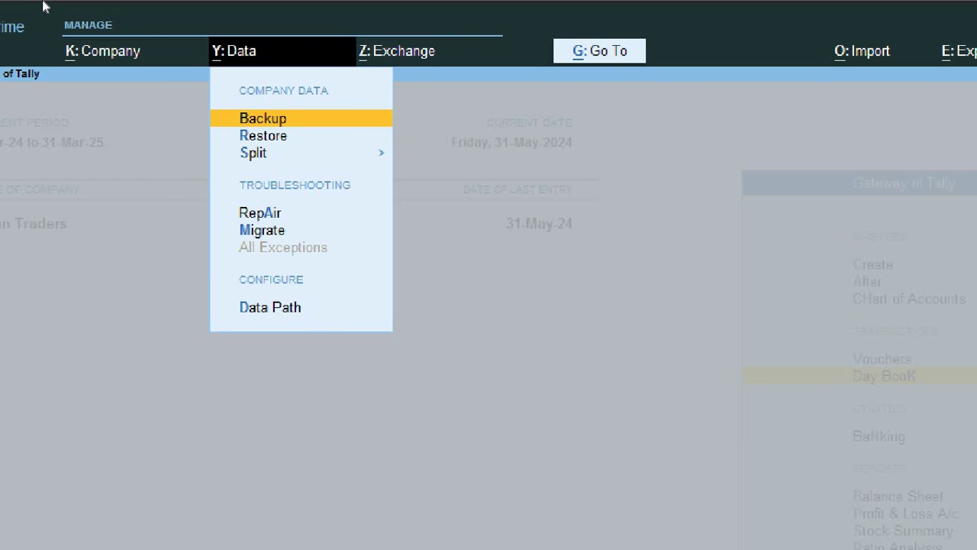
{"action": "key", "text": "Down"}
{"action": "key", "text": "Down"}
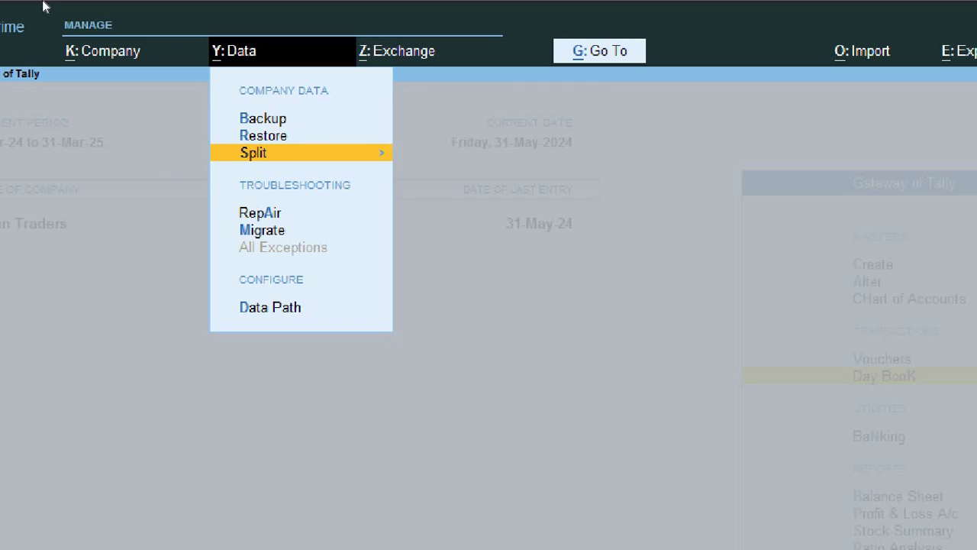
{"action": "key", "text": "Return"}
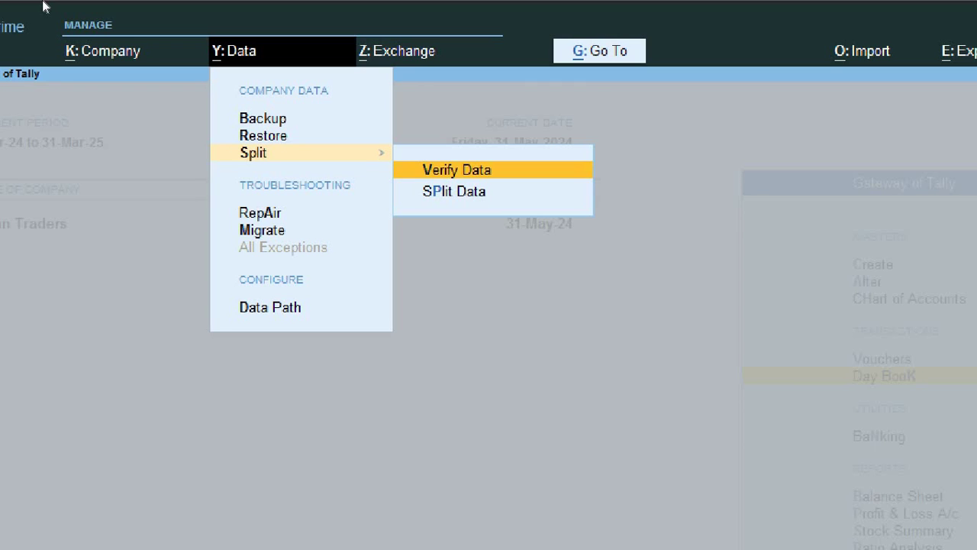
{"action": "key", "text": "Down"}
{"action": "key", "text": "Up"}
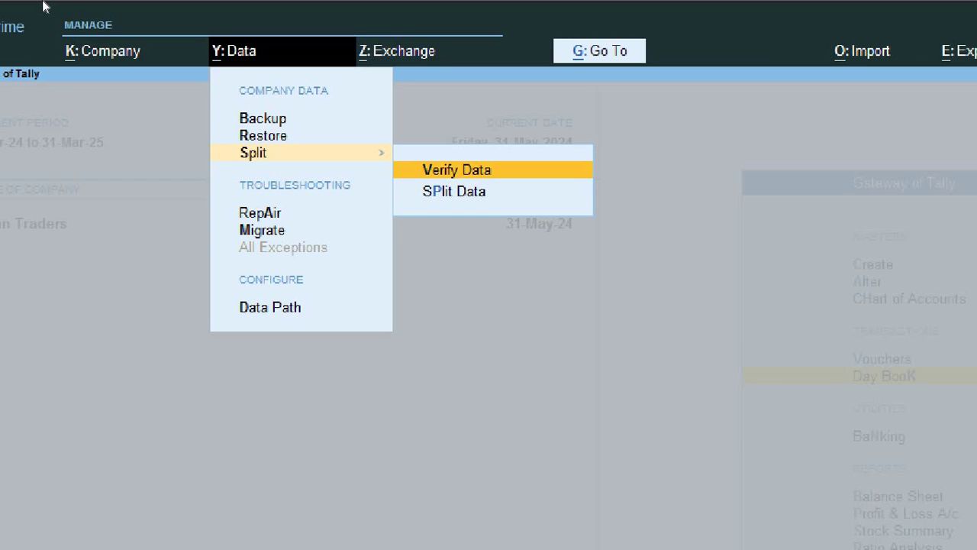
{"action": "key", "text": "Return"}
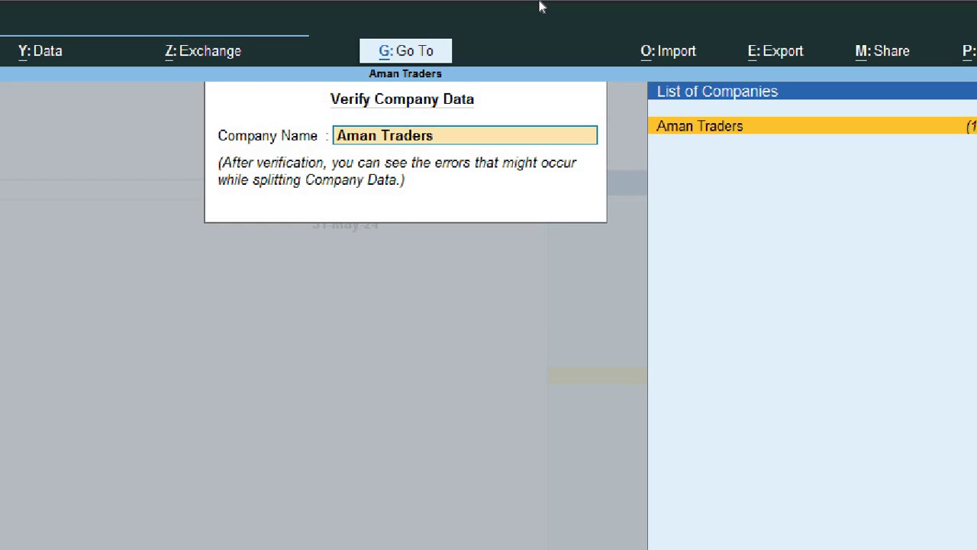
{"action": "key", "text": "Return"}
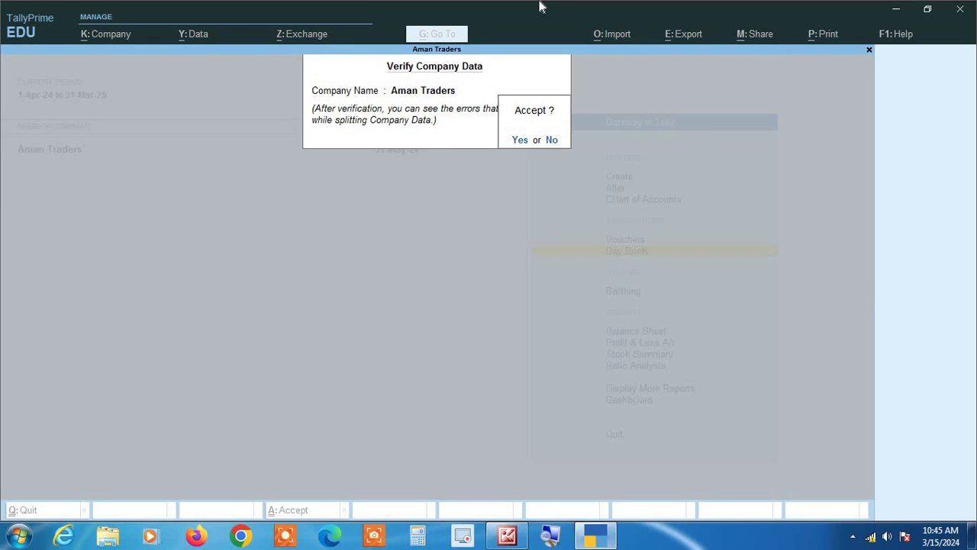
{"action": "key", "text": "Return"}
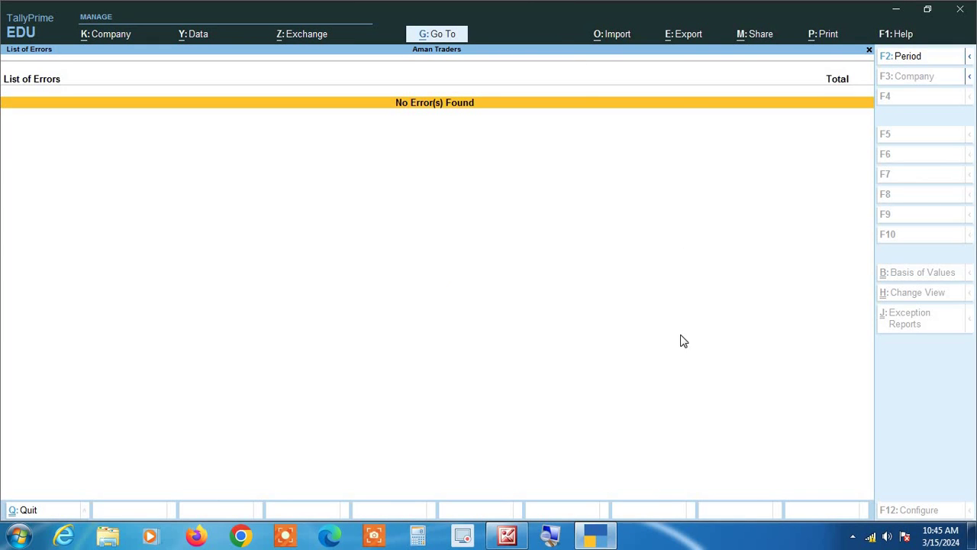
{"action": "left_click", "coordinate": [557, 538]}
{"action": "key", "text": "Escape"}
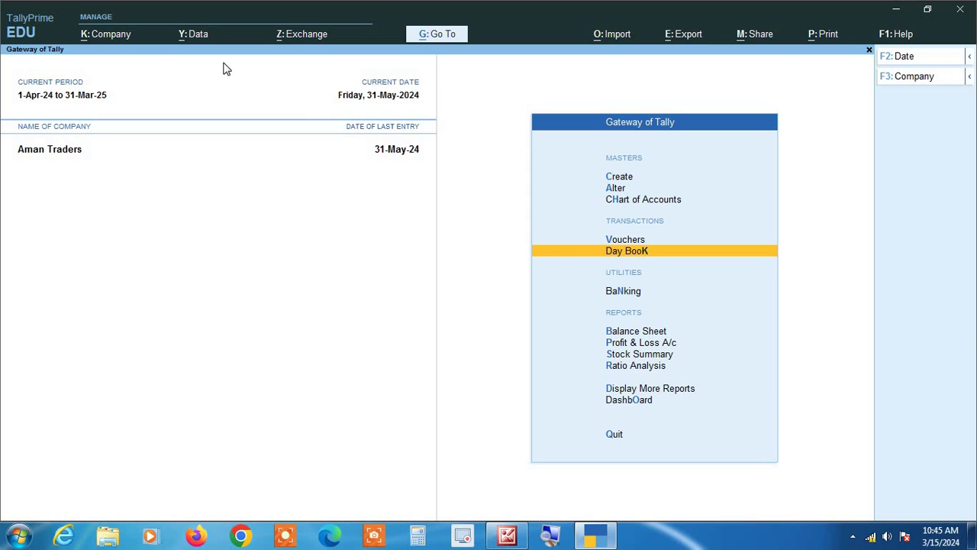
Set up a company data split for Aman Traders with 1-Apr-24 as the split date
{"action": "left_click", "coordinate": [197, 34]}
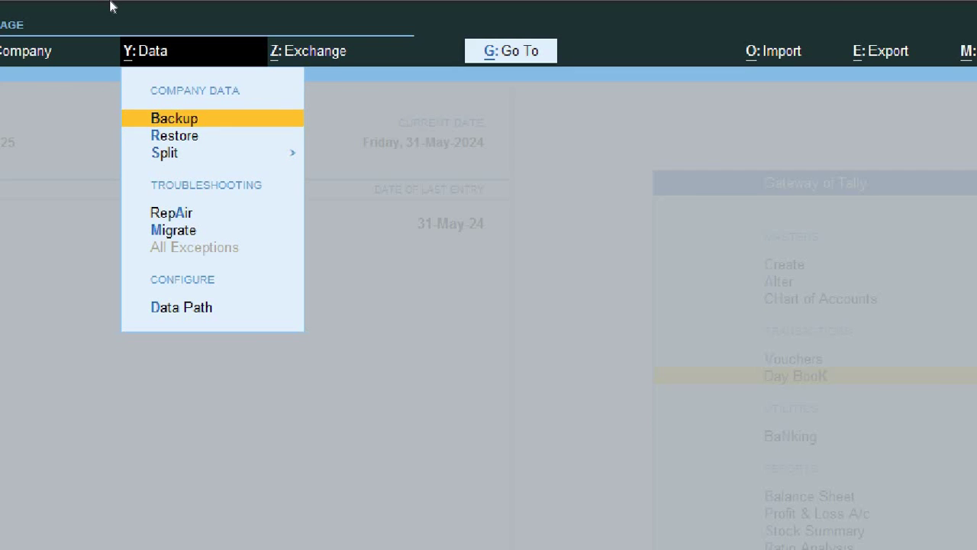
{"action": "key", "text": "Down"}
{"action": "key", "text": "Down"}
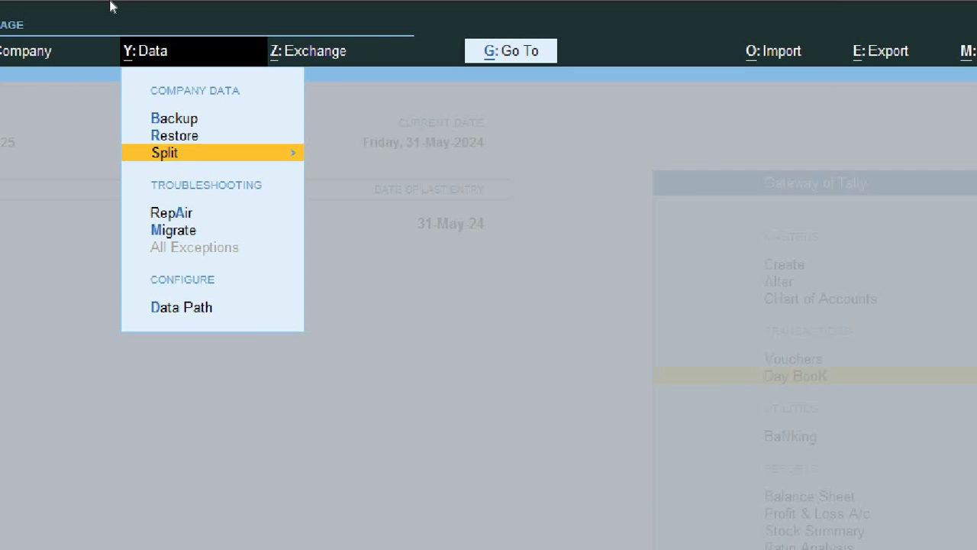
{"action": "key", "text": "Return"}
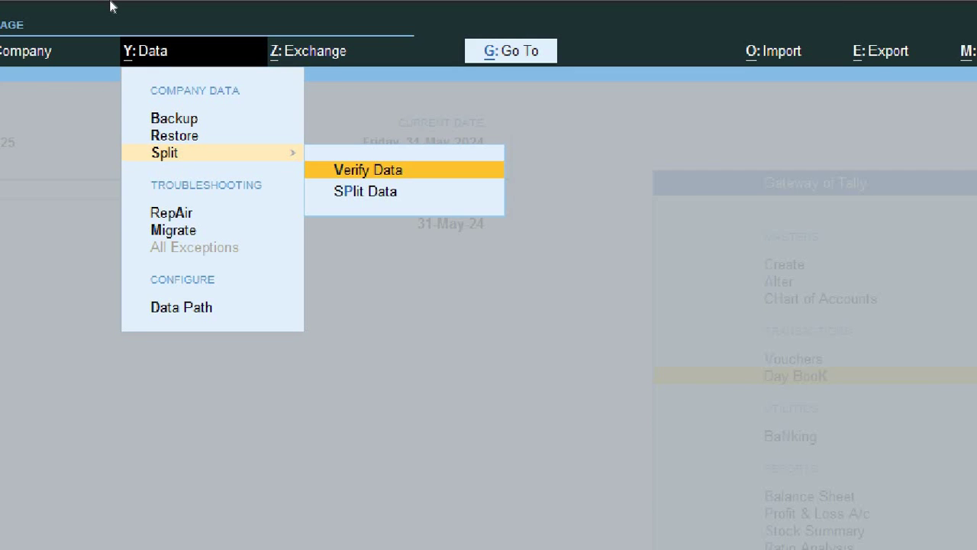
{"action": "key", "text": "Down"}
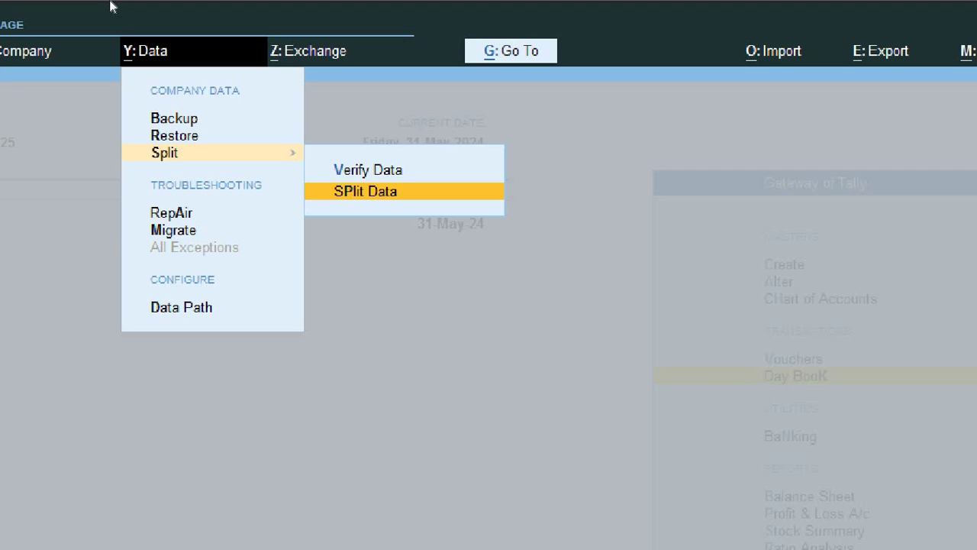
{"action": "key", "text": "Up"}
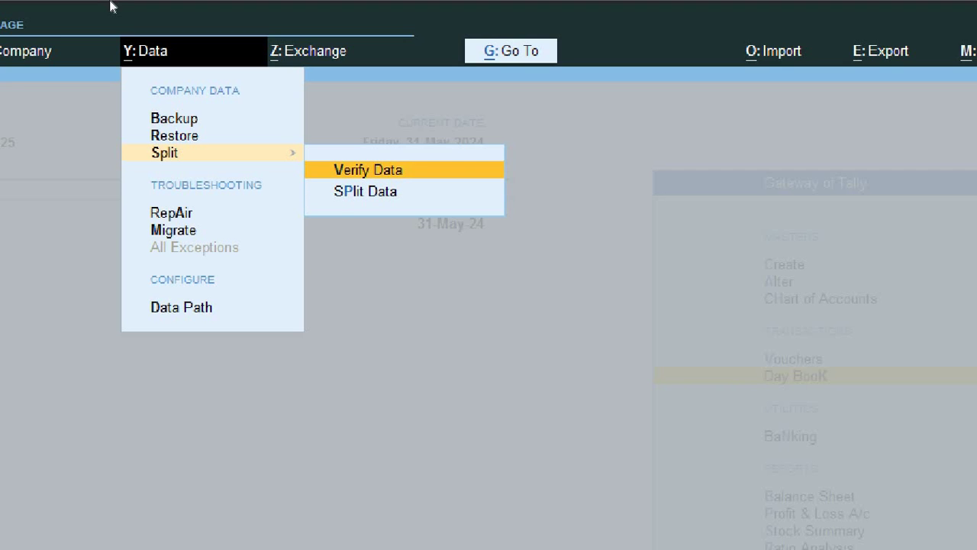
{"action": "key", "text": "Down"}
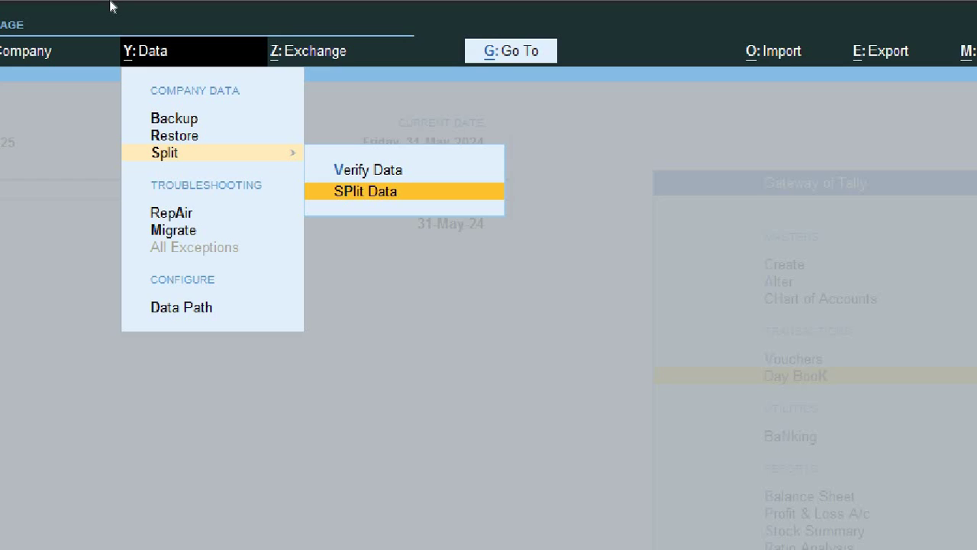
{"action": "key", "text": "Return"}
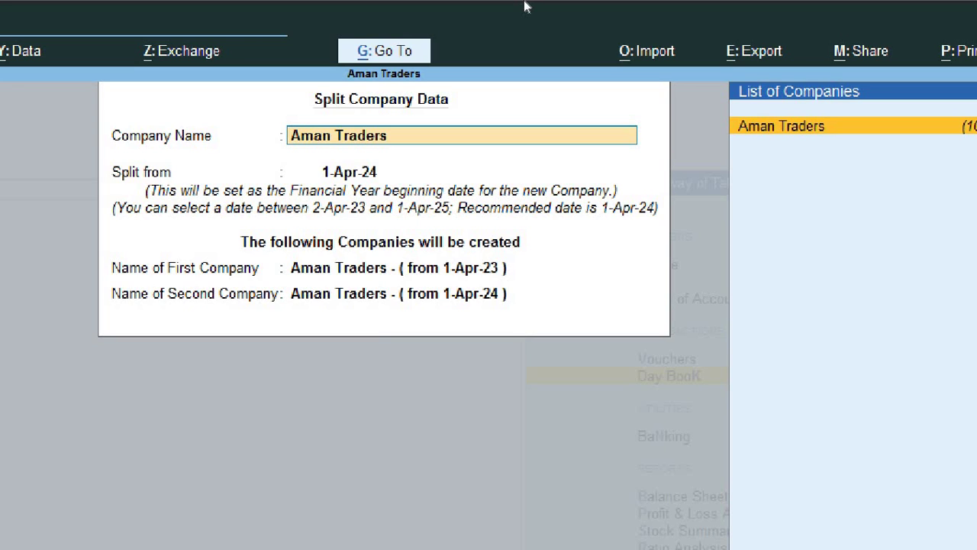
{"action": "key", "text": "Return"}
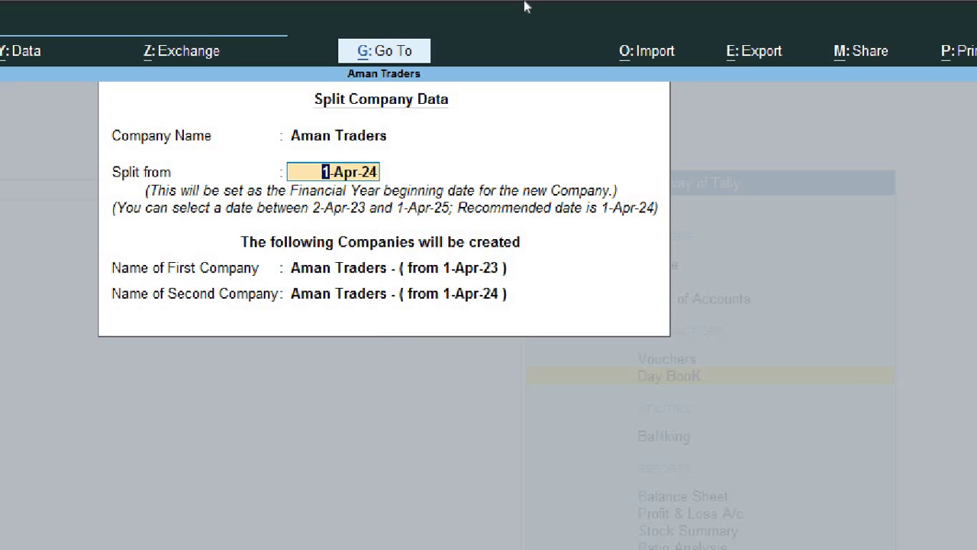
{"action": "key", "text": "Return"}
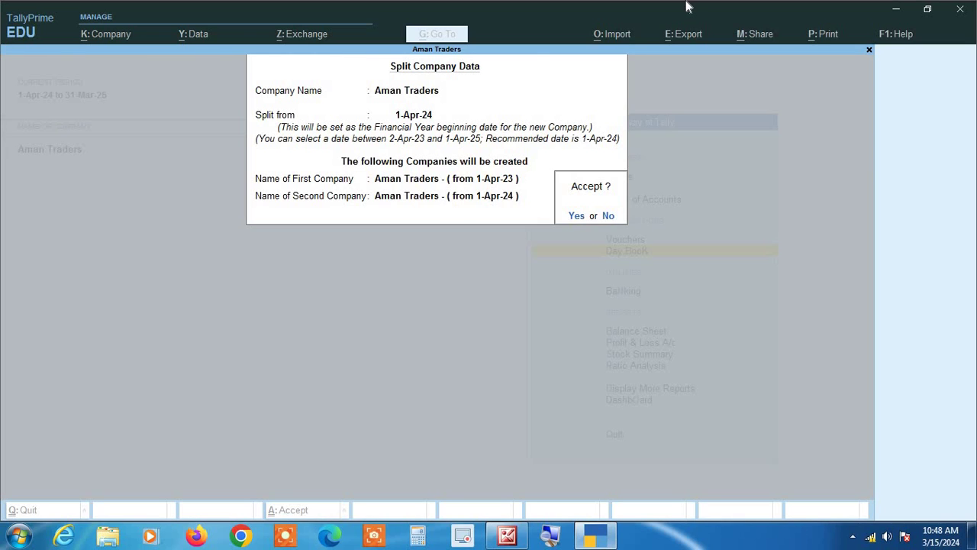
{"action": "key", "text": "Return"}
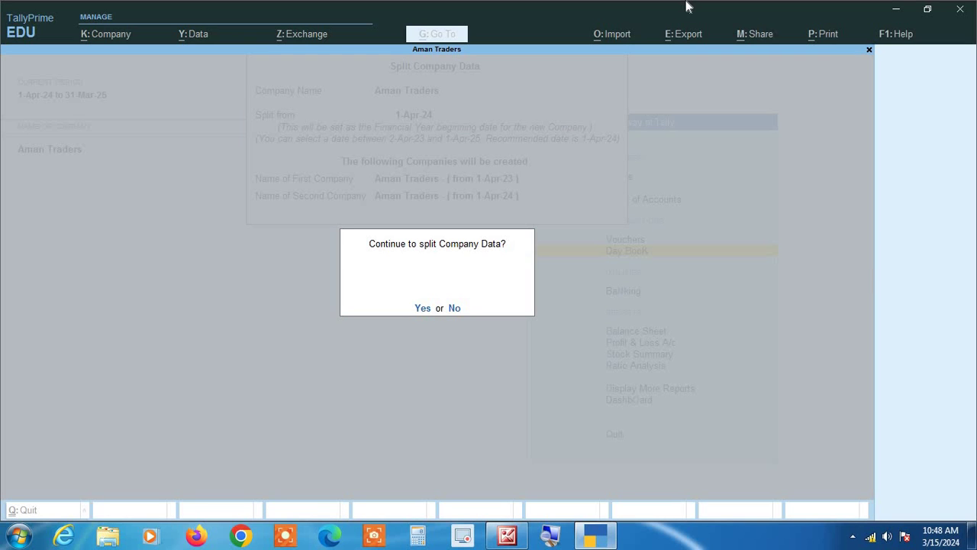
{"action": "key", "text": "n"}
{"action": "key", "text": "Return"}
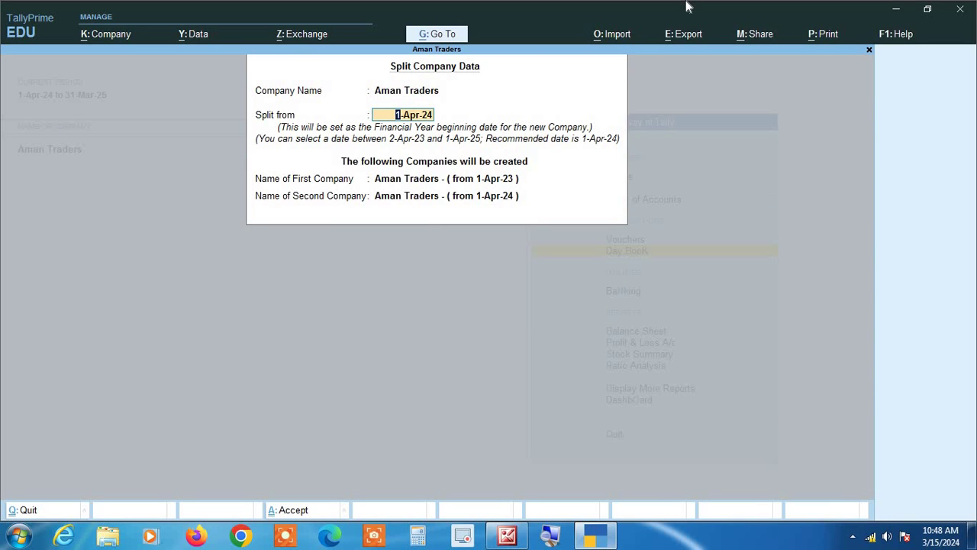
Accept the split settings and confirm splitting the company data
{"action": "key", "text": "Return"}
{"action": "key", "text": "Return"}
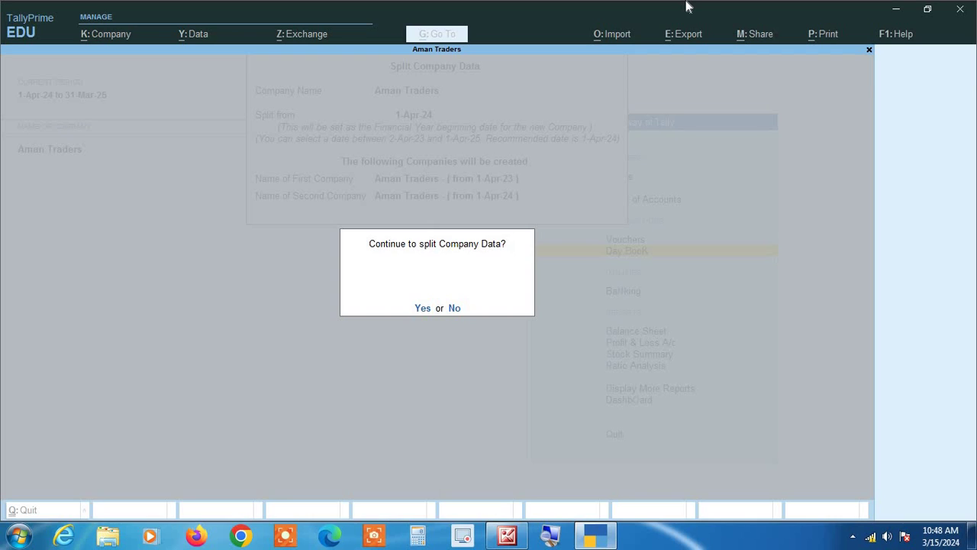
{"action": "key", "text": "y"}
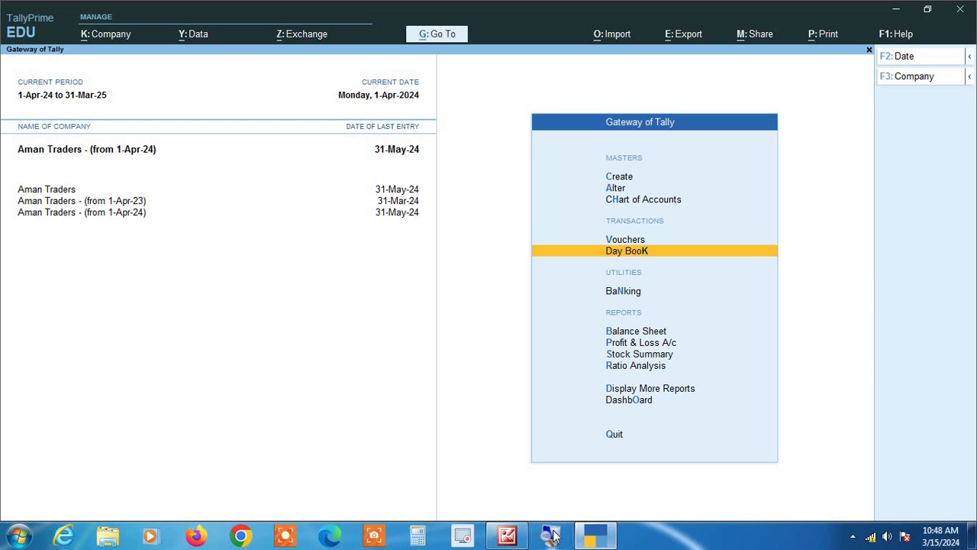
Make the original Aman Traders the active company and look at its Day Book for 1-Apr-24
{"action": "left_click", "coordinate": [553, 536]}
{"action": "left_click", "coordinate": [61, 191]}
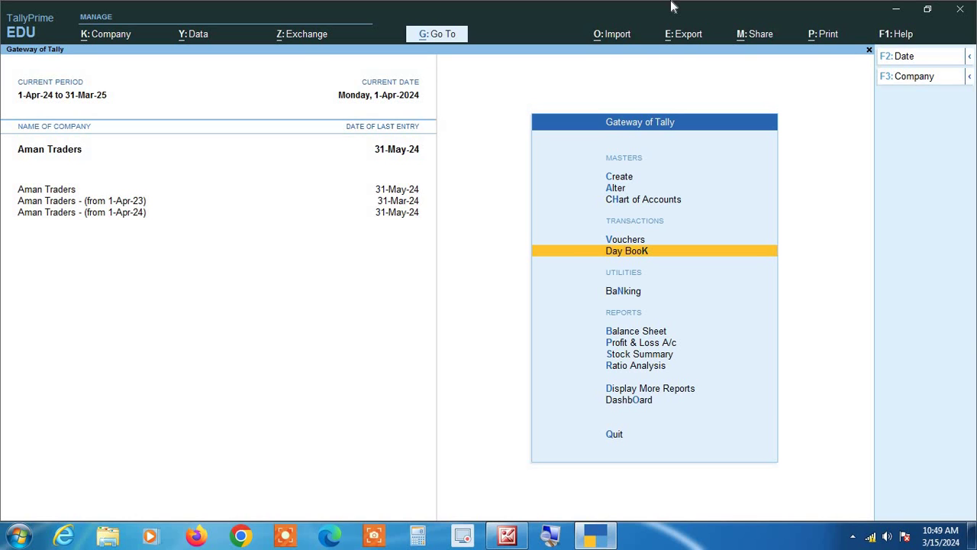
{"action": "key", "text": "Return"}
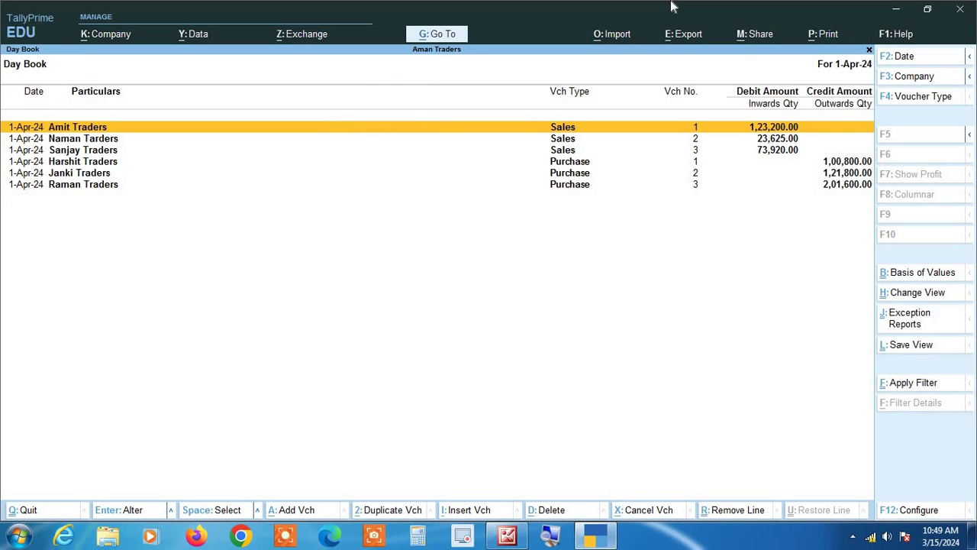
{"action": "key", "text": "Escape"}
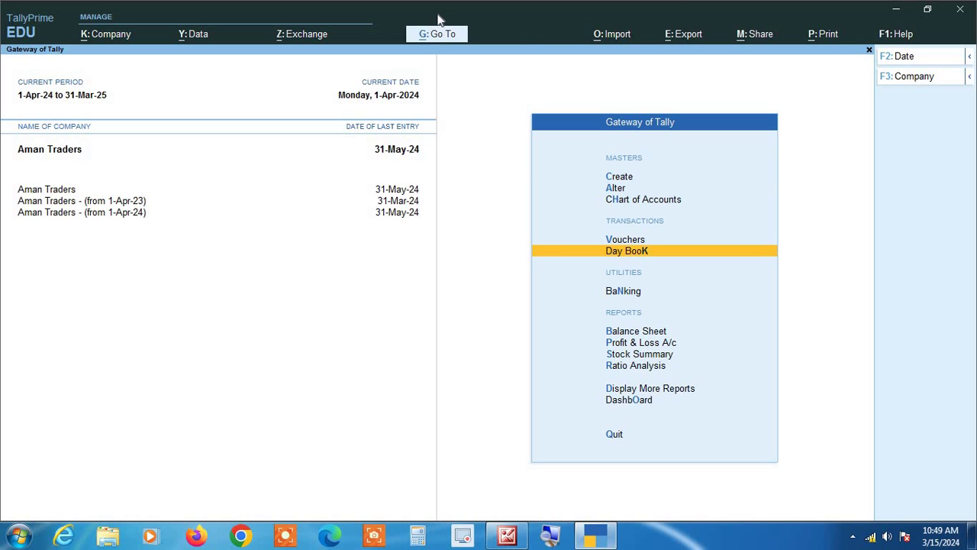
Delete the original unsplit company Aman Traders and confirm its removal
{"action": "key", "text": "alt+k"}
{"action": "key", "text": "Down"}
{"action": "key", "text": "Return"}
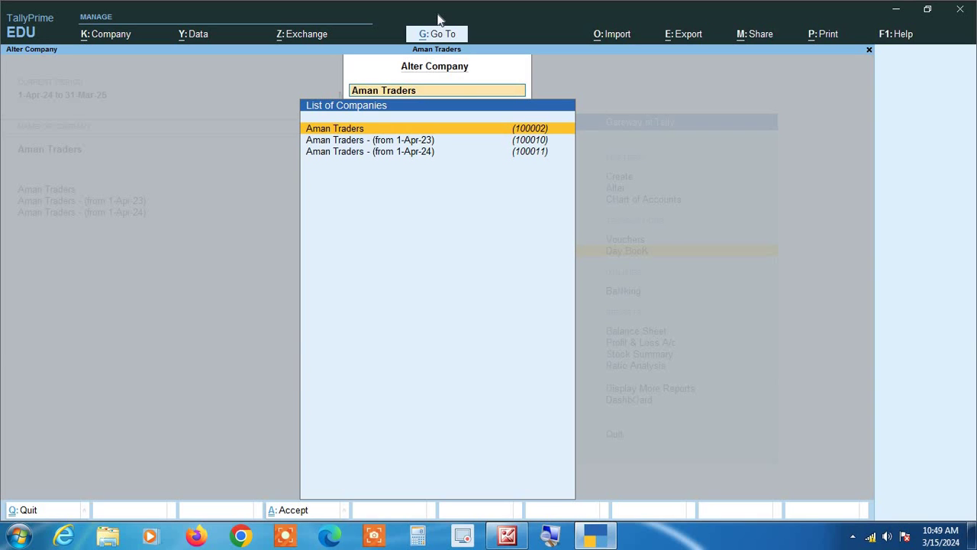
{"action": "key", "text": "Return"}
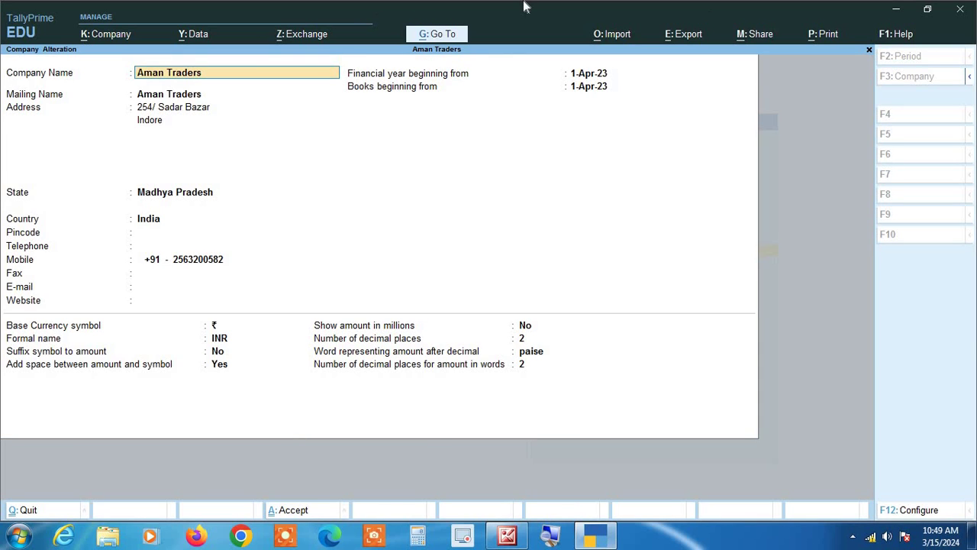
{"action": "key", "text": "alt+d"}
{"action": "key", "text": "y"}
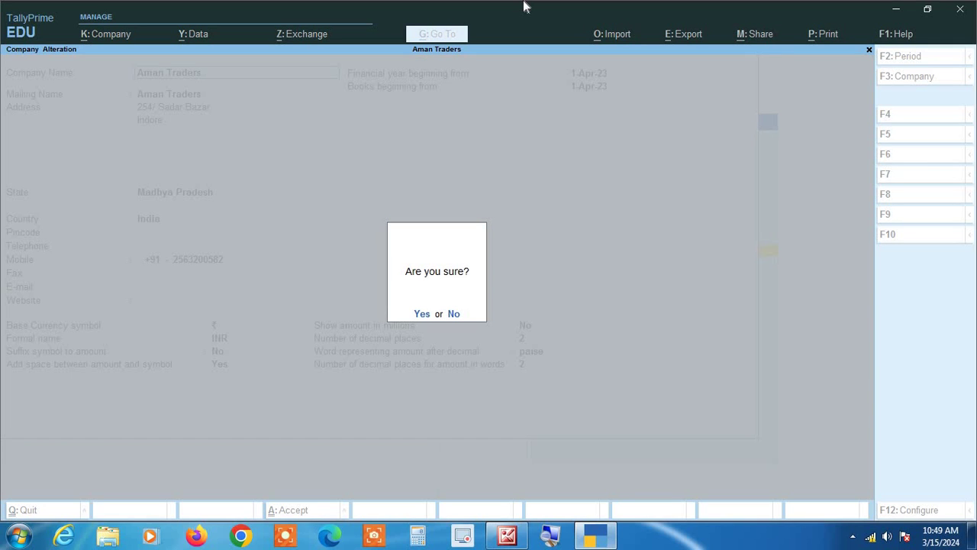
{"action": "key", "text": "y"}
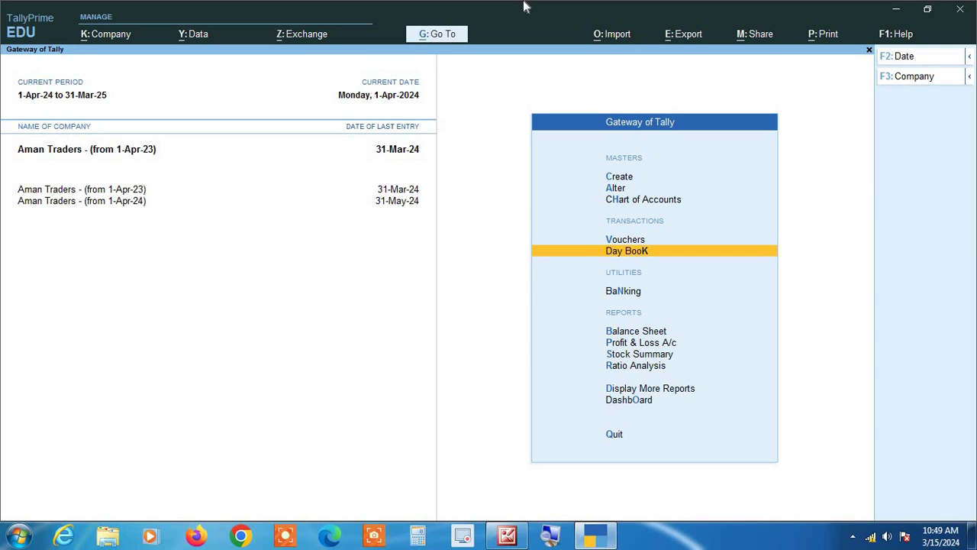
Shut both loaded split companies, Aman Traders - (from 1-Apr-23) and Aman Traders - (from 1-Apr-24)
{"action": "key", "text": "alt+F3"}
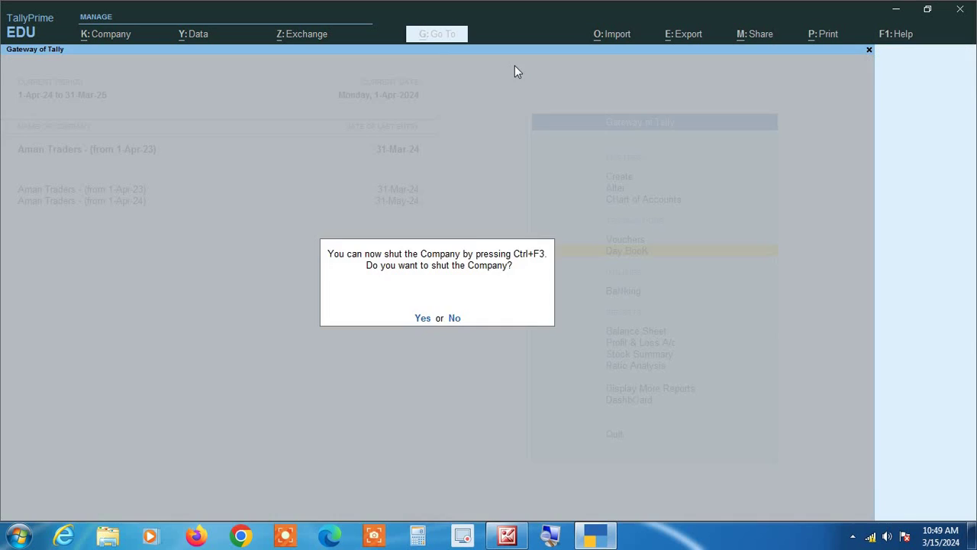
{"action": "key", "text": "y"}
{"action": "key", "text": "Return"}
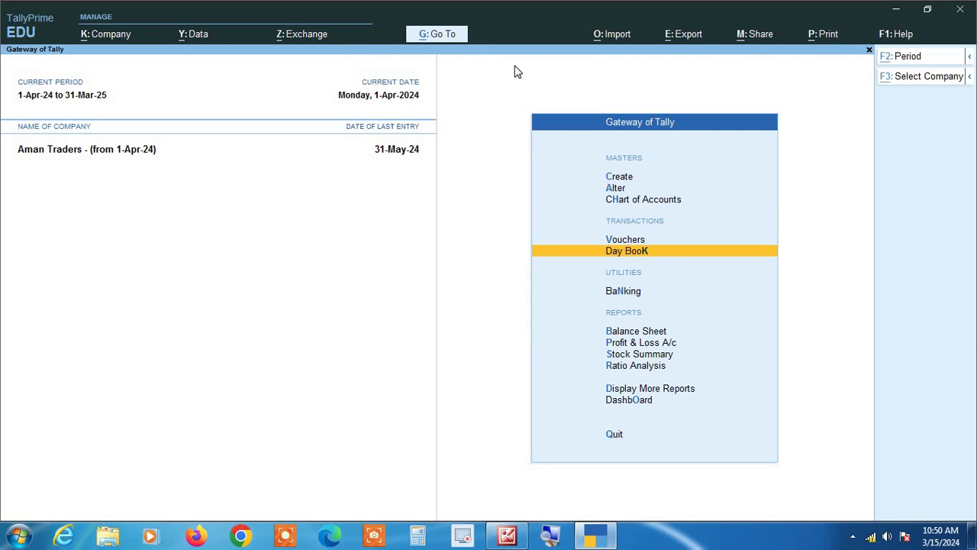
{"action": "key", "text": "alt+F3"}
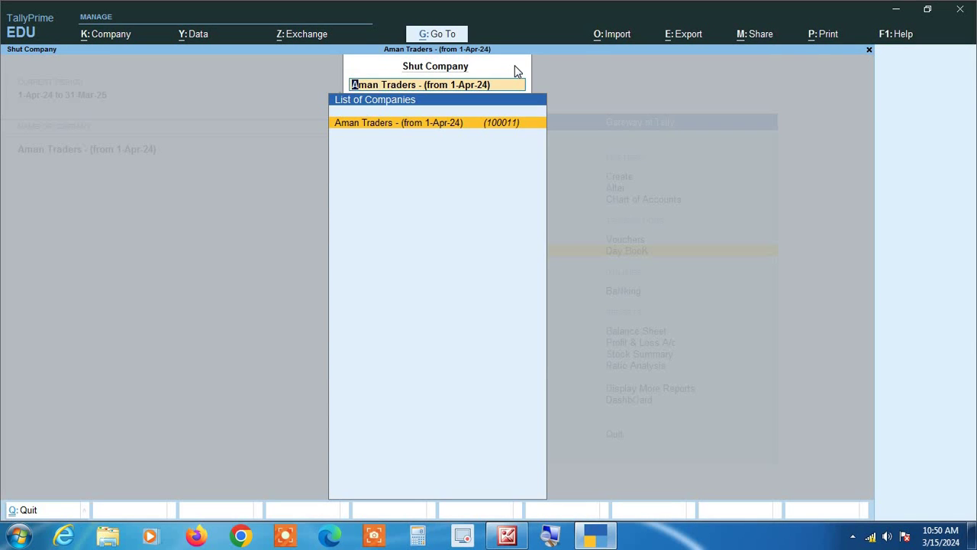
{"action": "key", "text": "Return"}
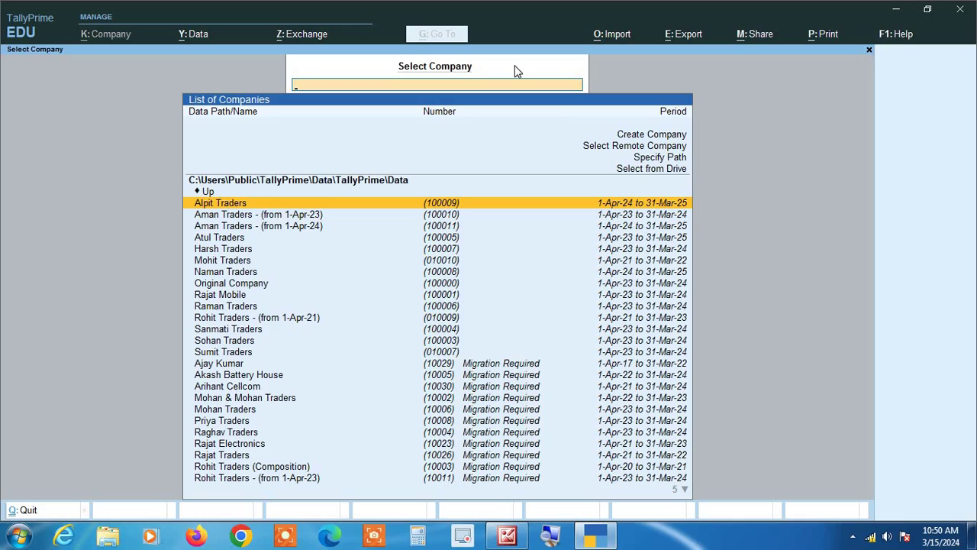
Pick Aman Traders - (from 1-Apr-23) in the list of companies
{"action": "left_click", "coordinate": [556, 537]}
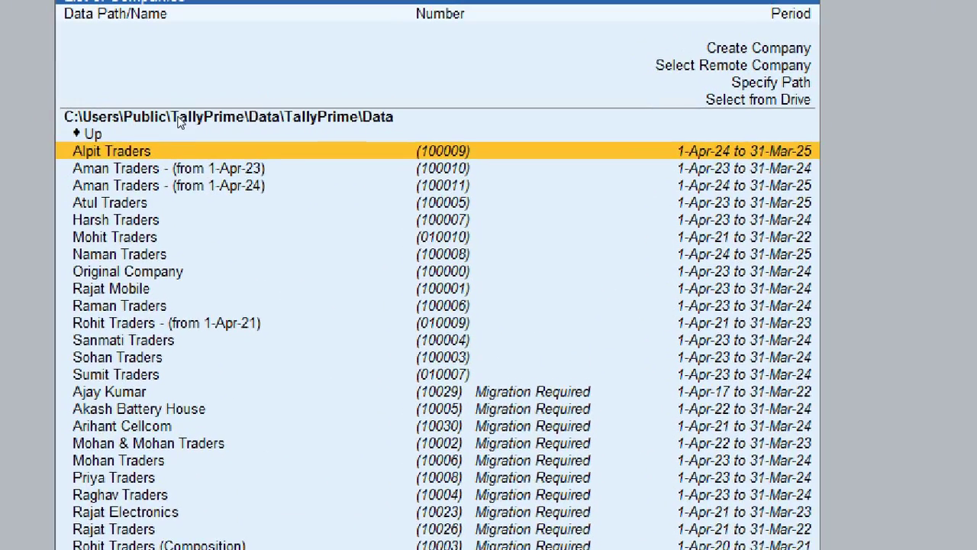
{"action": "key", "text": "Down"}
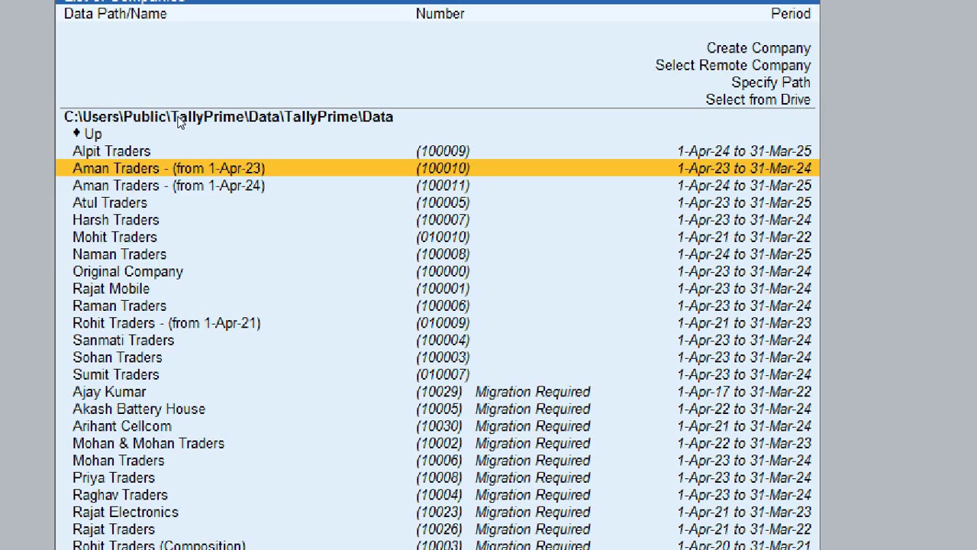
{"action": "key", "text": "Down"}
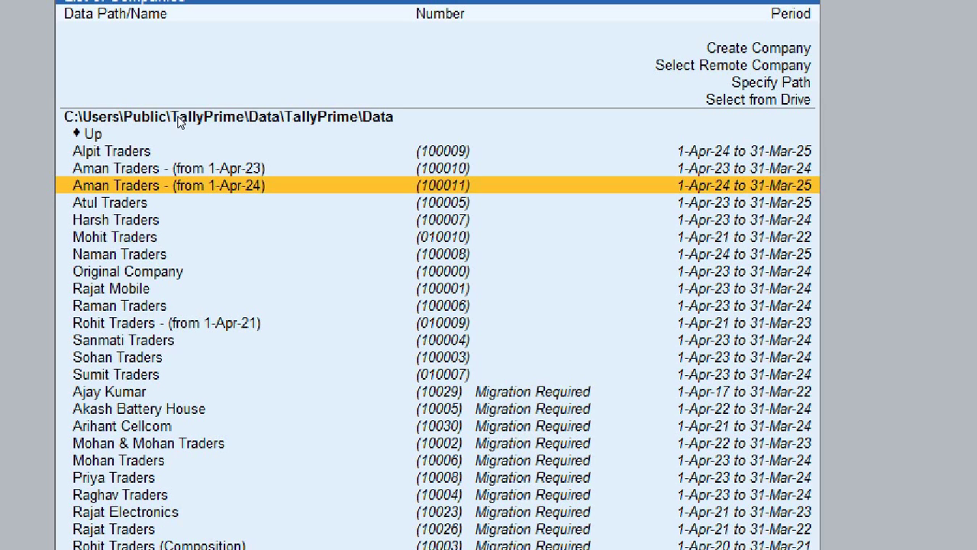
{"action": "key", "text": "Up"}
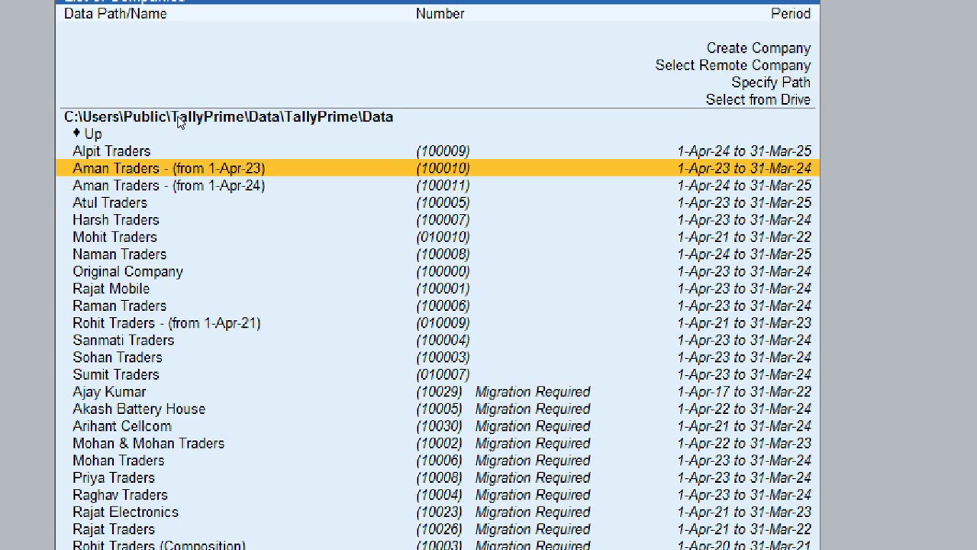